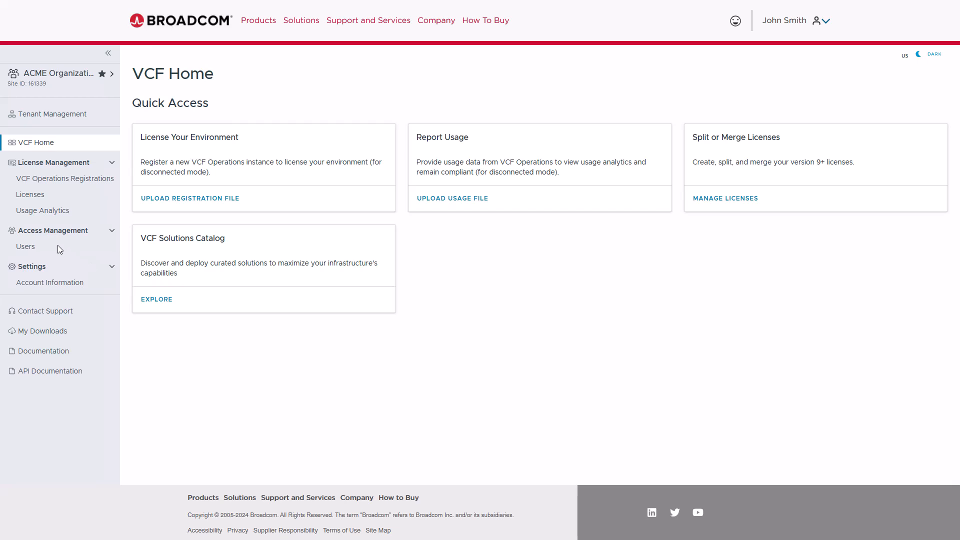
Open the Users page under Access Management to see existing users and their roles
left_click(57, 247)
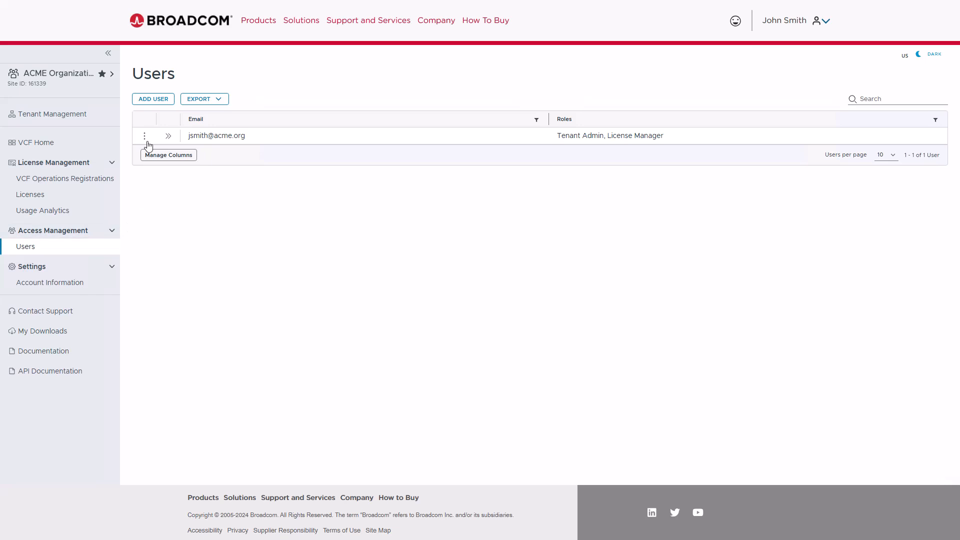
Start adding a user and enter the member's e-mail address for validation
left_click(153, 100)
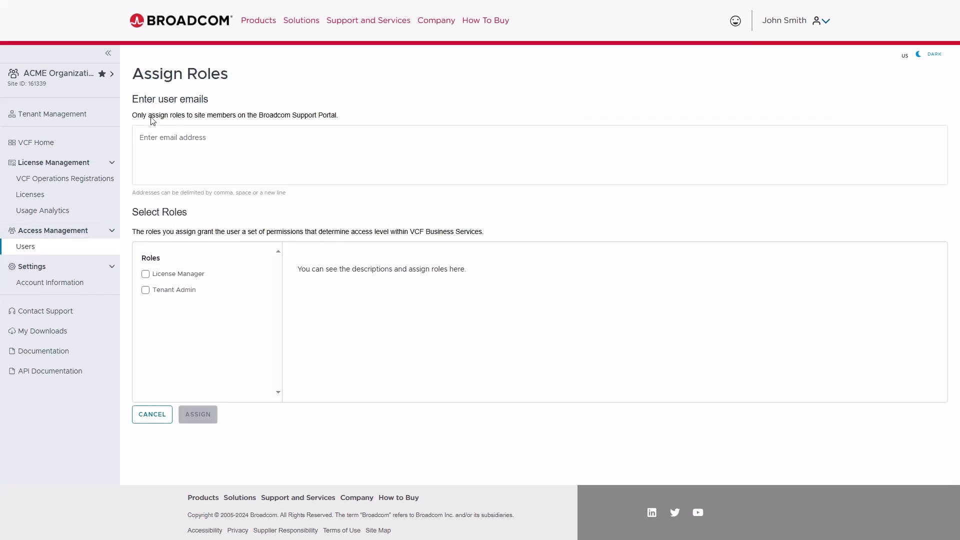
left_click(146, 139)
key("Return")
Try a non-member e-mail address, then remove its rejected 'User does not exist' chip
type("not")
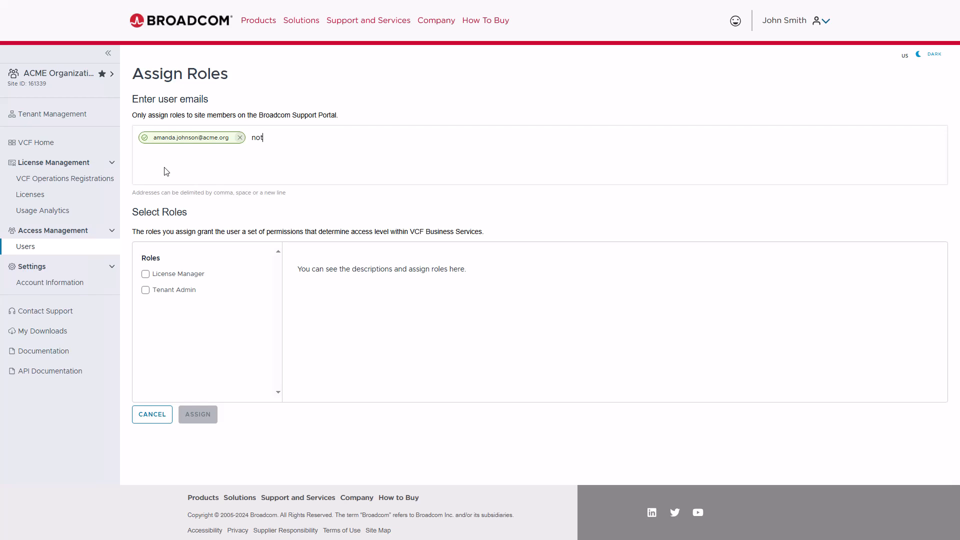
type("-a-member@acme.org")
key("Return")
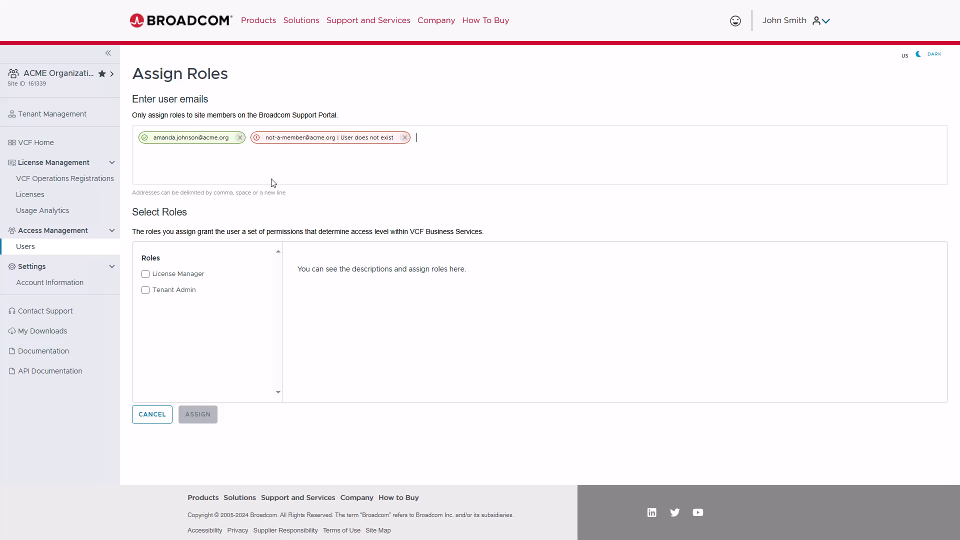
left_click(404, 137)
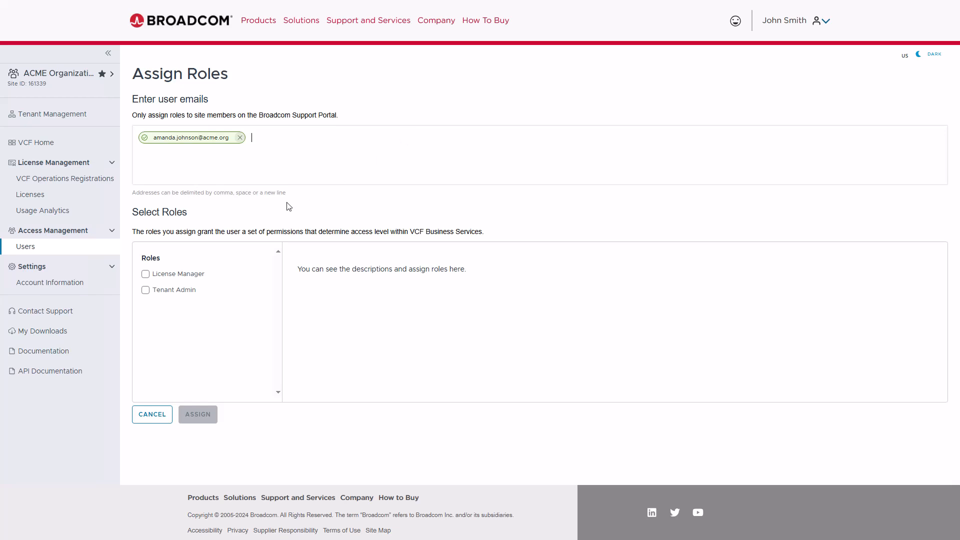
Tick Tenant Admin and License Manager for the new user and assign the roles
left_click(146, 275)
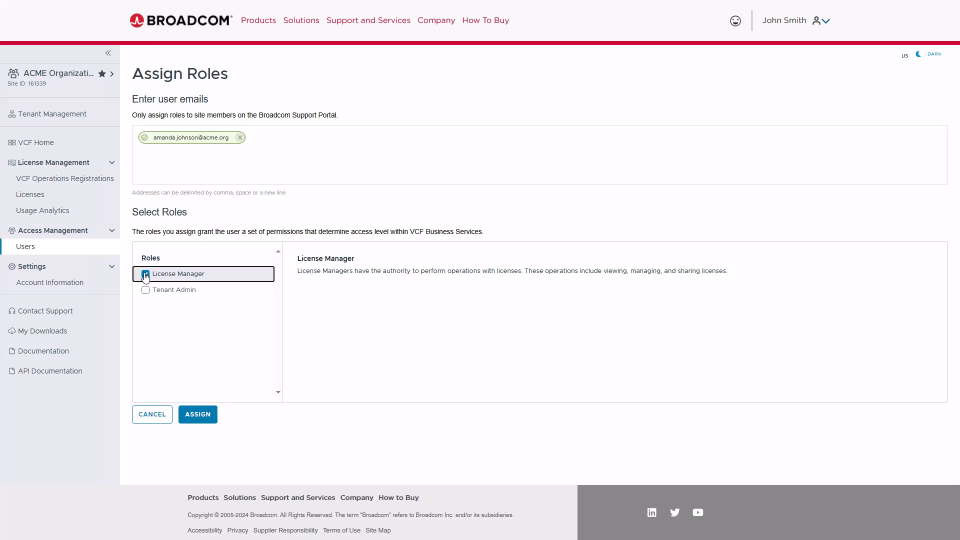
left_click(146, 275)
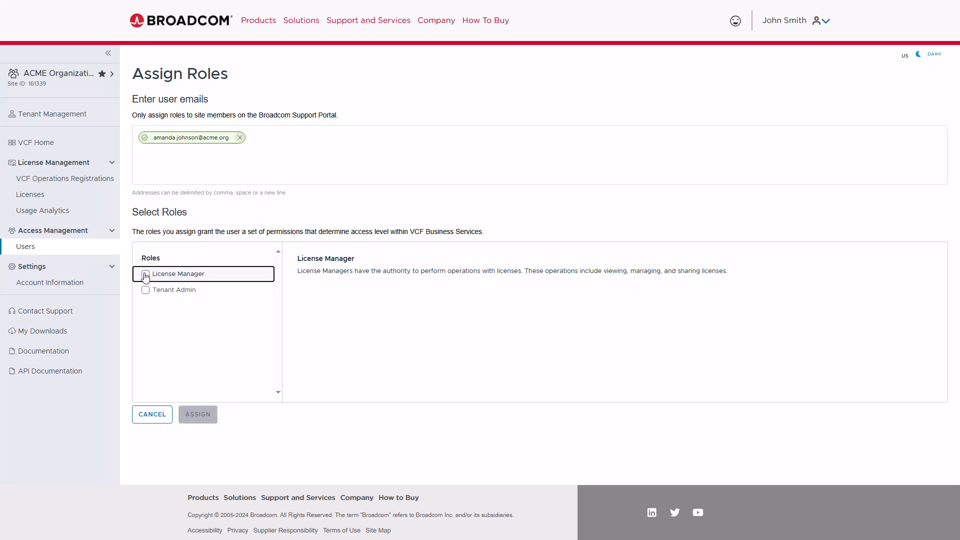
left_click(146, 290)
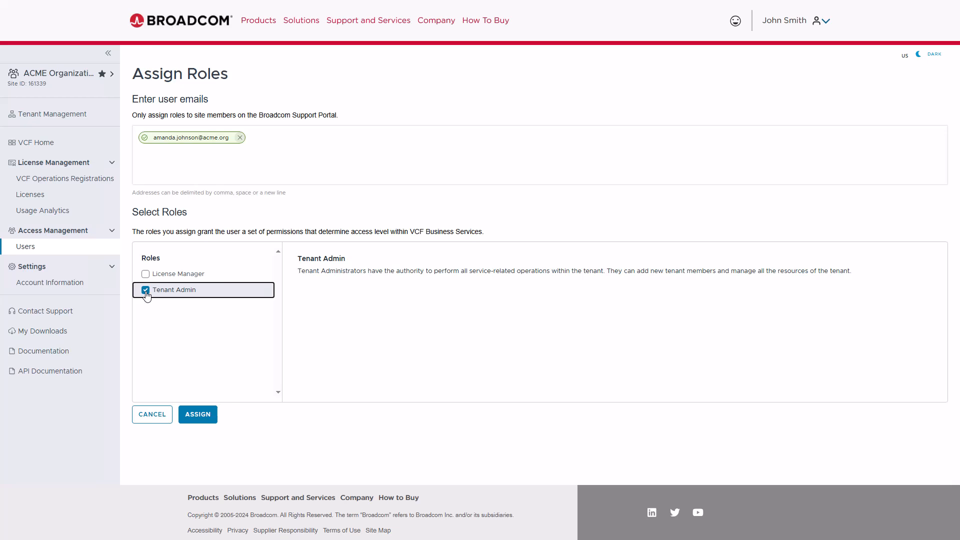
left_click(145, 275)
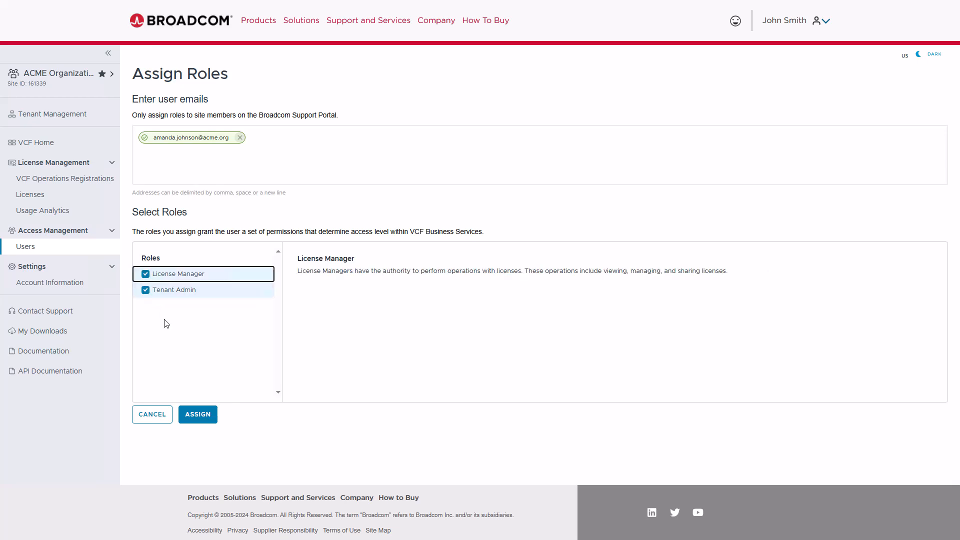
left_click(198, 415)
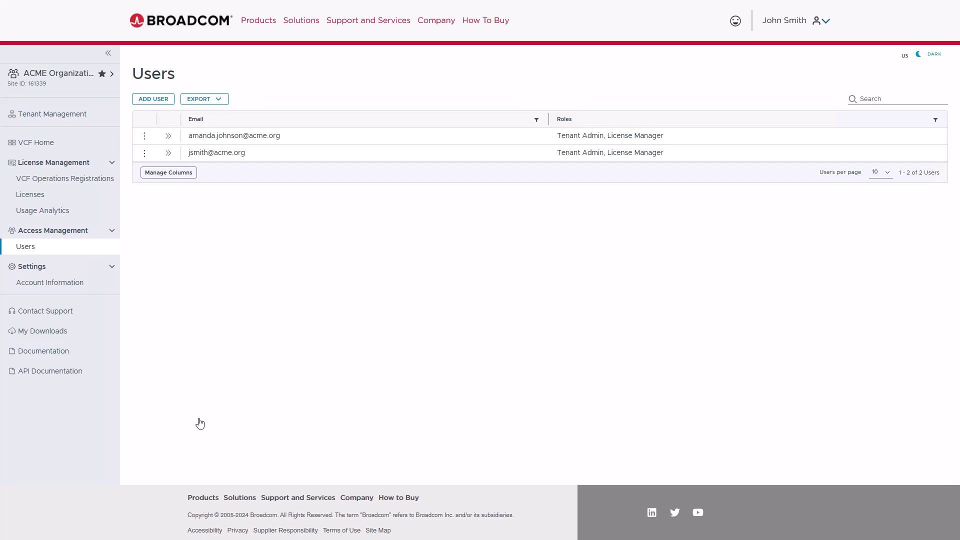
Check the export formats and the new user's role details, then show the user's row actions
left_click(219, 101)
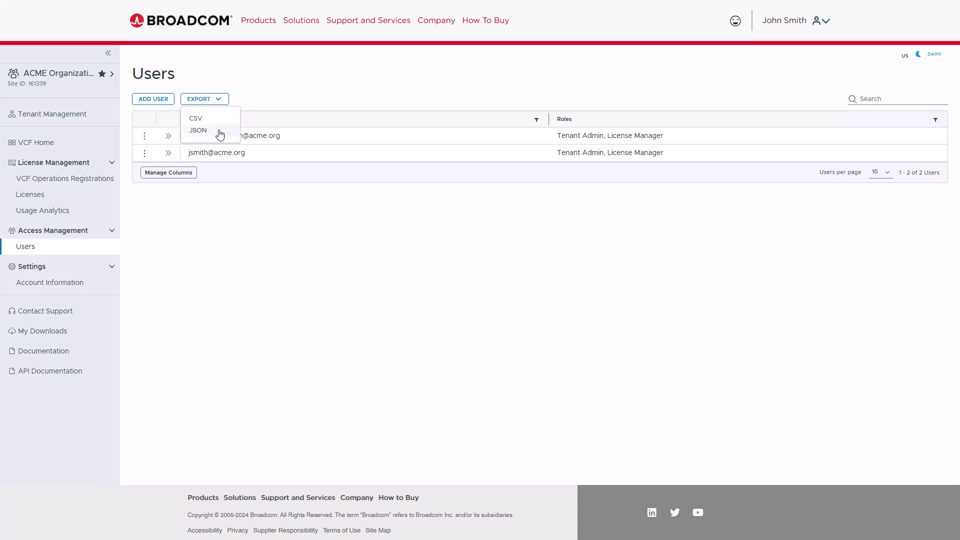
left_click(235, 214)
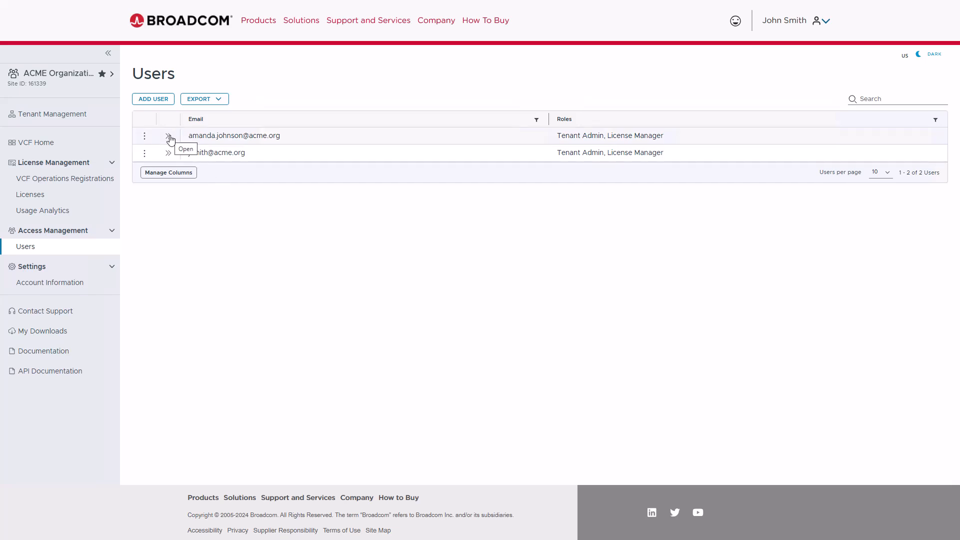
left_click(168, 138)
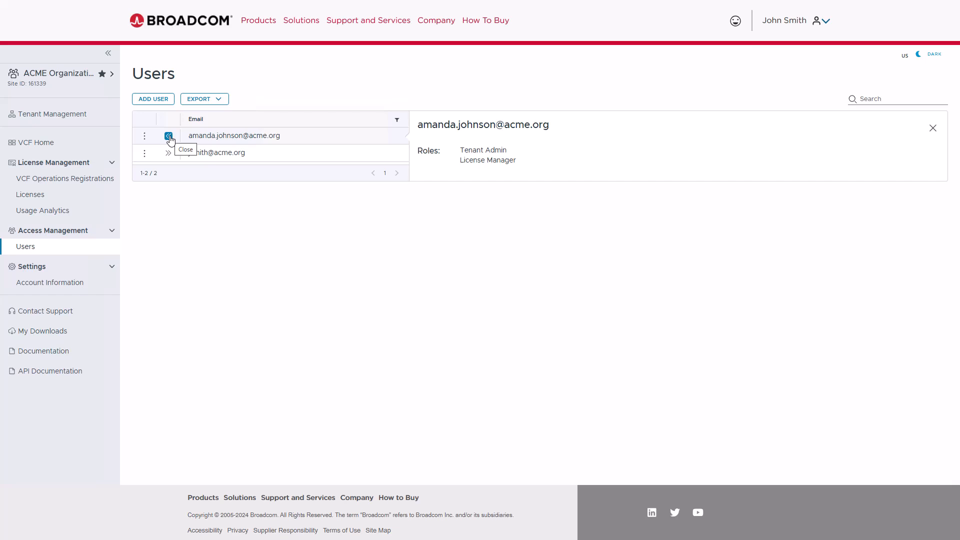
left_click(169, 136)
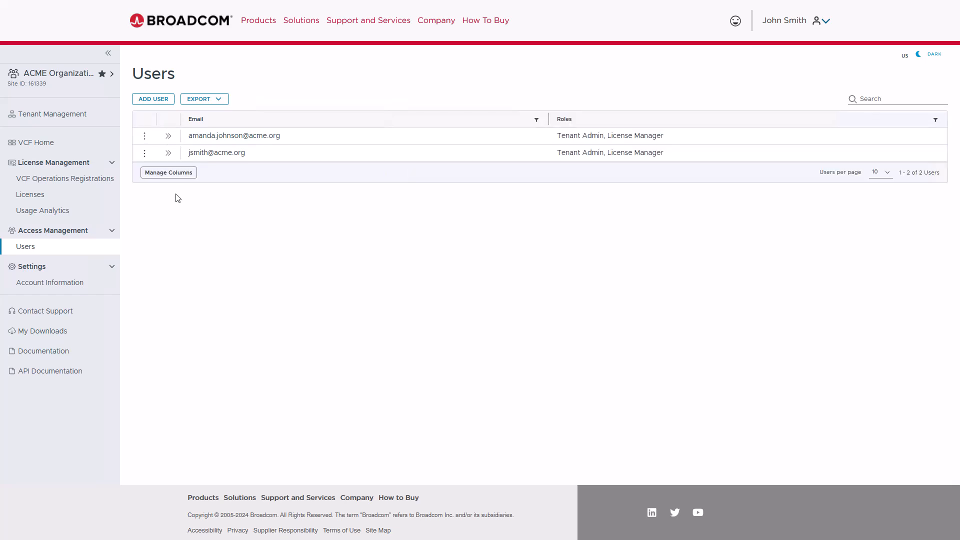
left_click(145, 142)
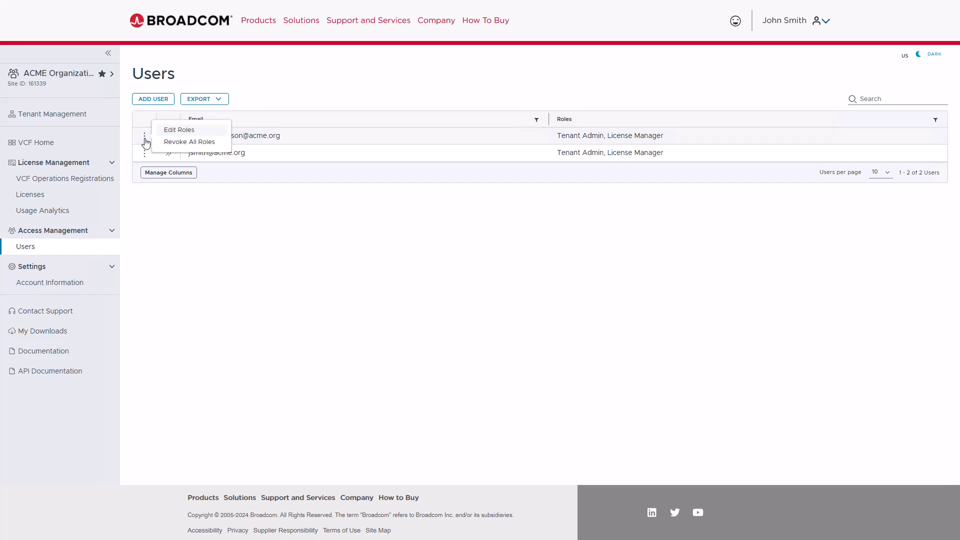
left_click(219, 144)
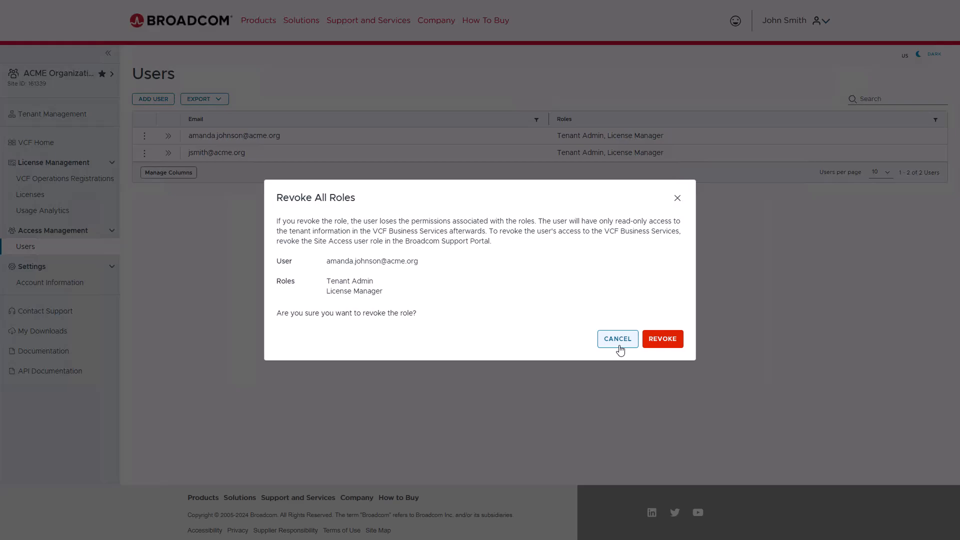
left_click(619, 345)
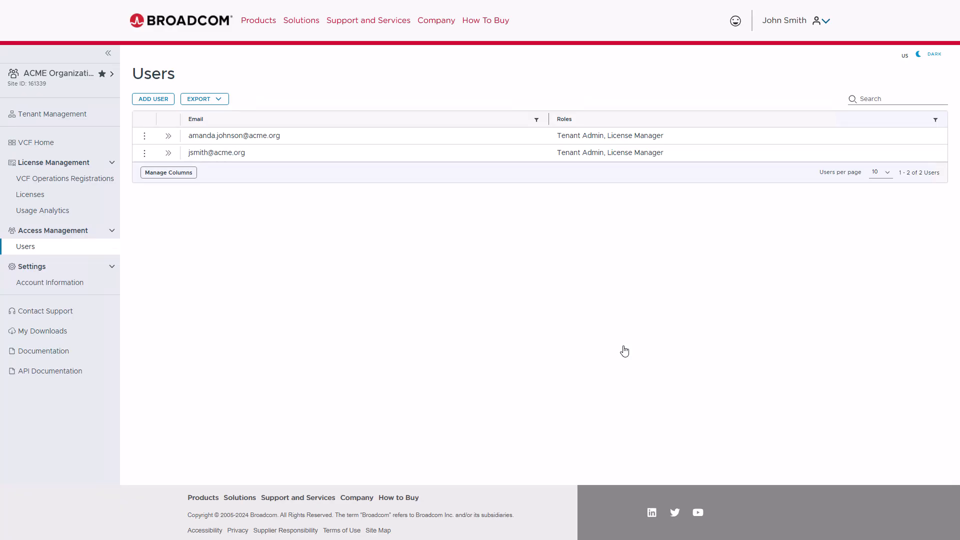
Go to Tenant Management and launch the Create Tenant wizard
left_click(73, 116)
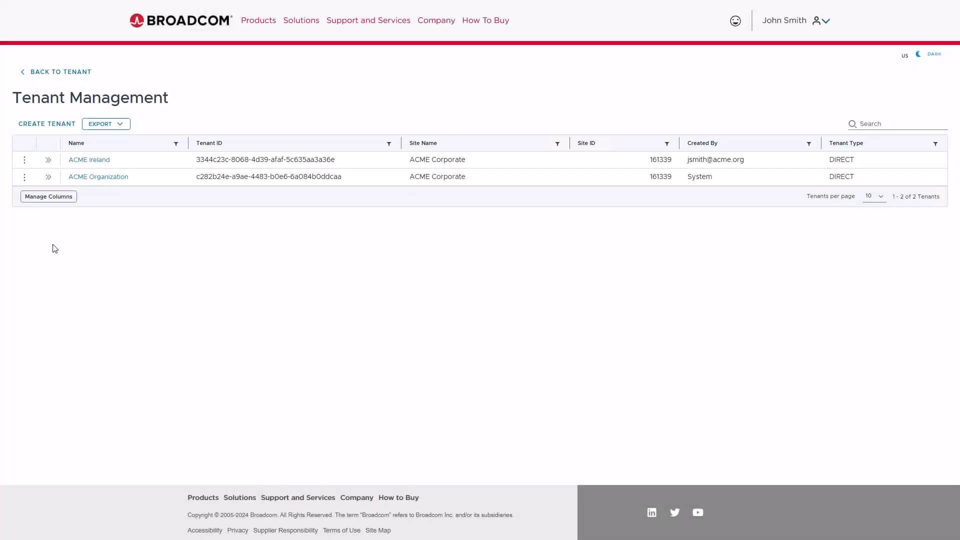
left_click(47, 125)
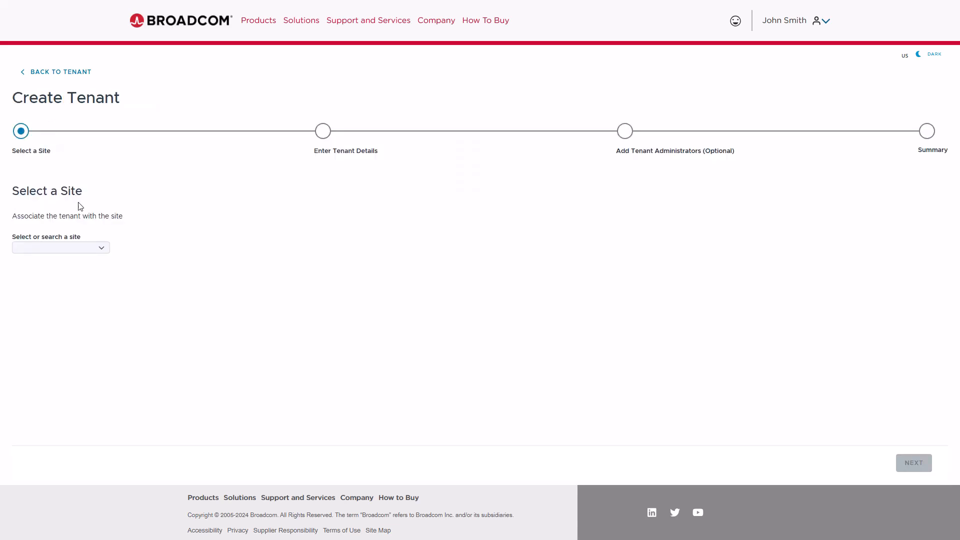
Select ACME Corporate as the new tenant's site and continue
left_click(100, 249)
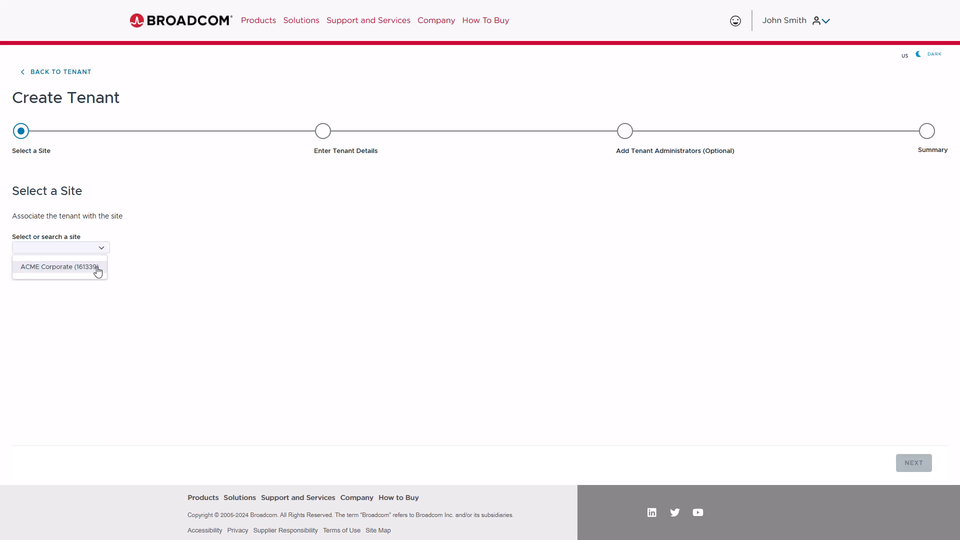
left_click(89, 270)
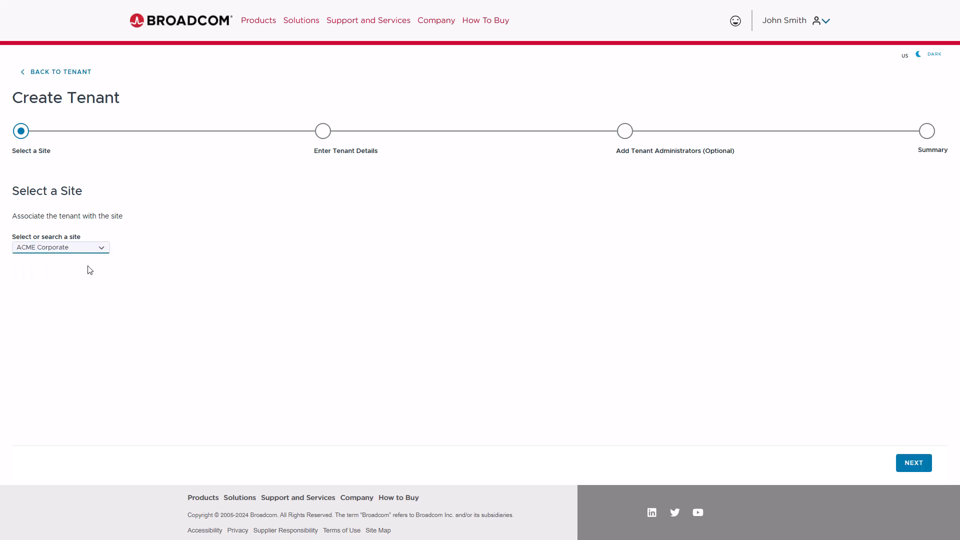
left_click(913, 464)
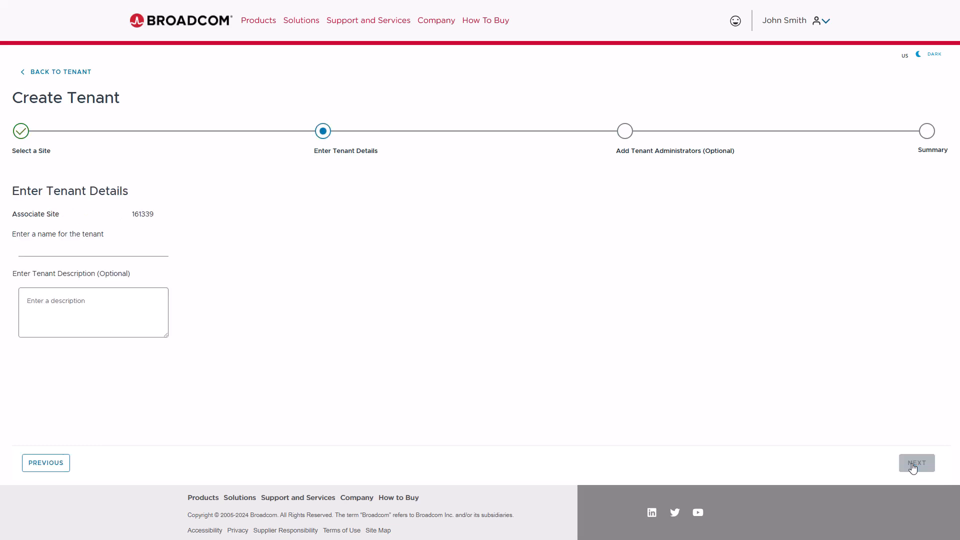
Name the tenant 'ACME Canada' and continue to the administrators step
left_click(70, 252)
type("ACME Canada")
left_click(362, 373)
left_click(913, 463)
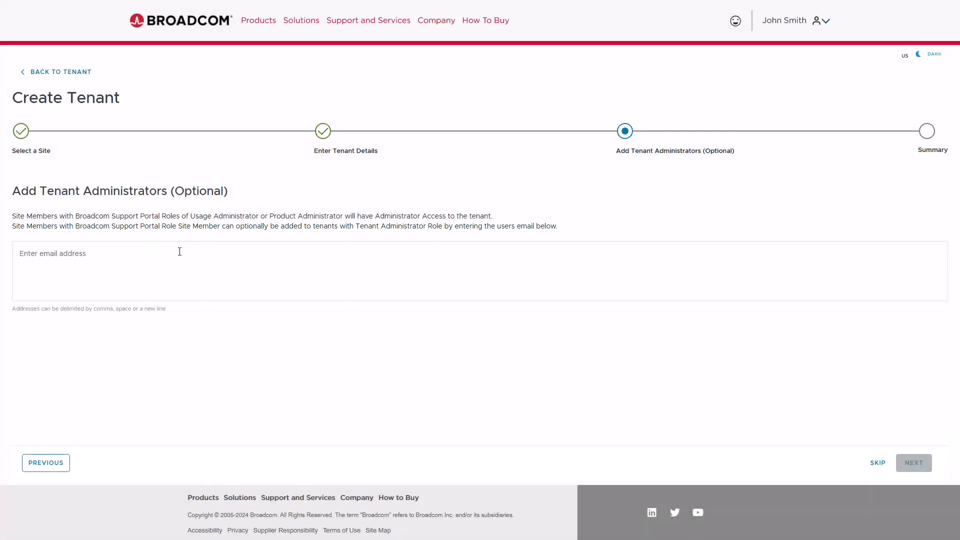
Add the new user's e-mail as tenant administrator, review the summary and finish creating ACME Canada
key("Return")
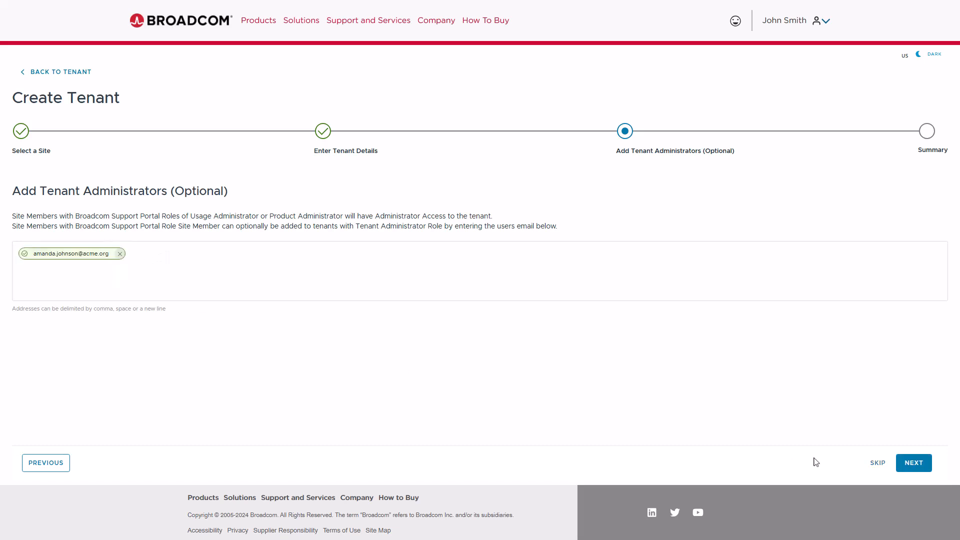
left_click(912, 464)
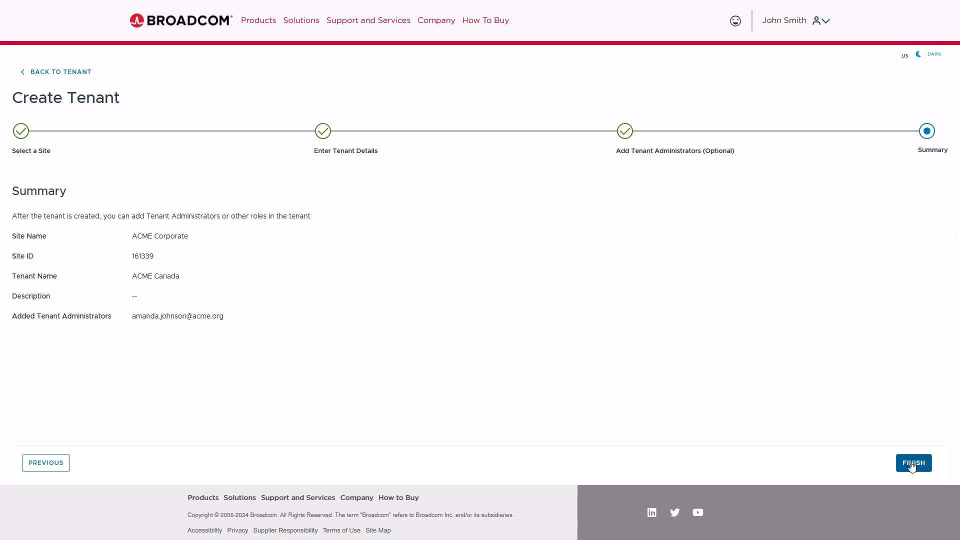
left_click(913, 464)
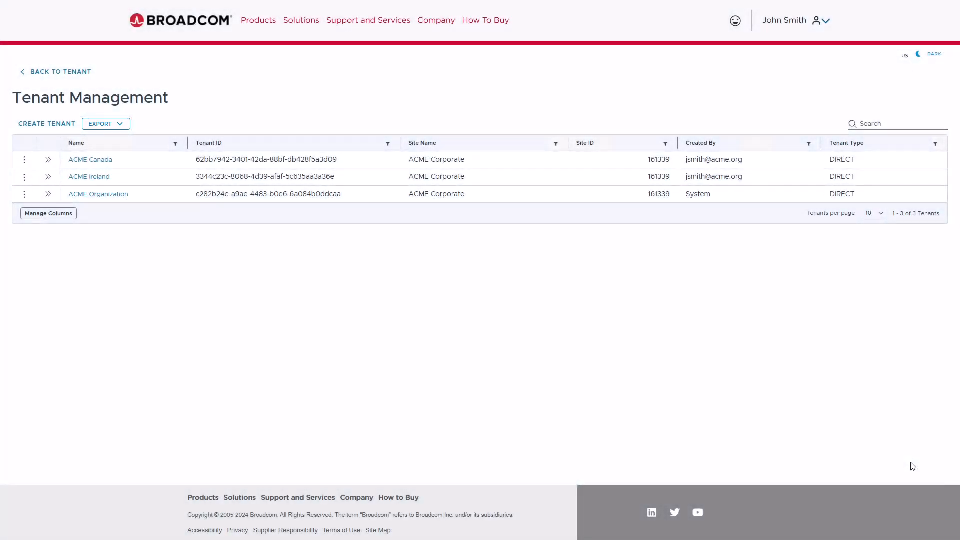
Glance at the export options and ACME Canada's details, then open the ACME Canada tenant home
left_click(121, 129)
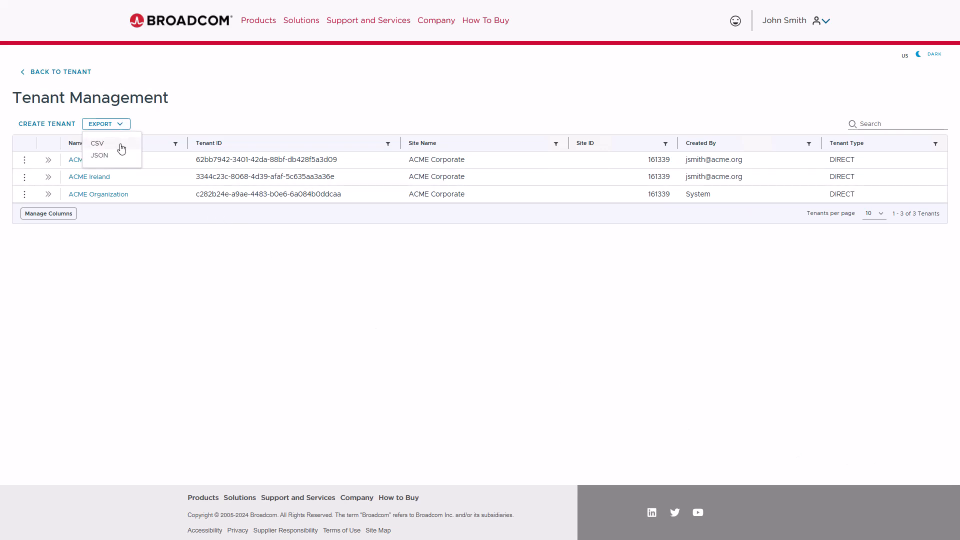
left_click(51, 162)
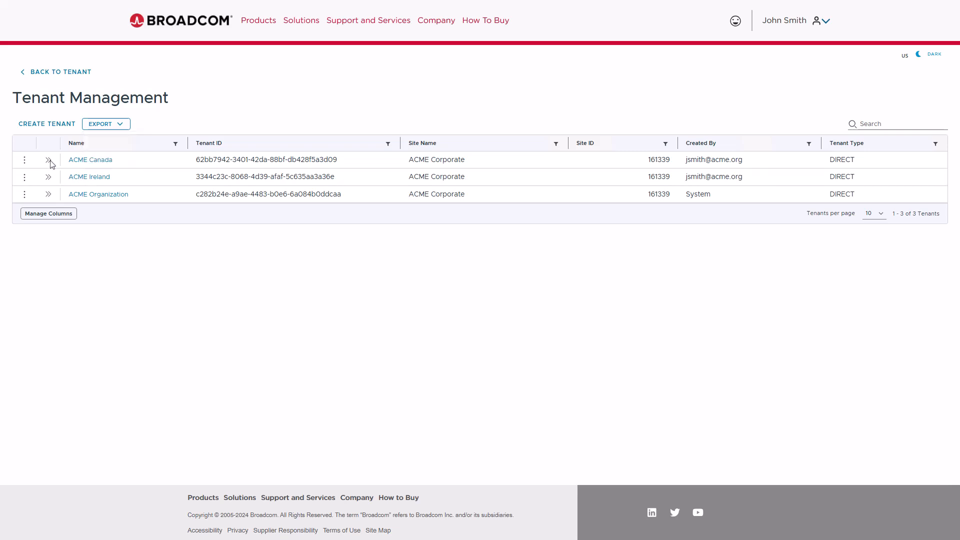
left_click(49, 161)
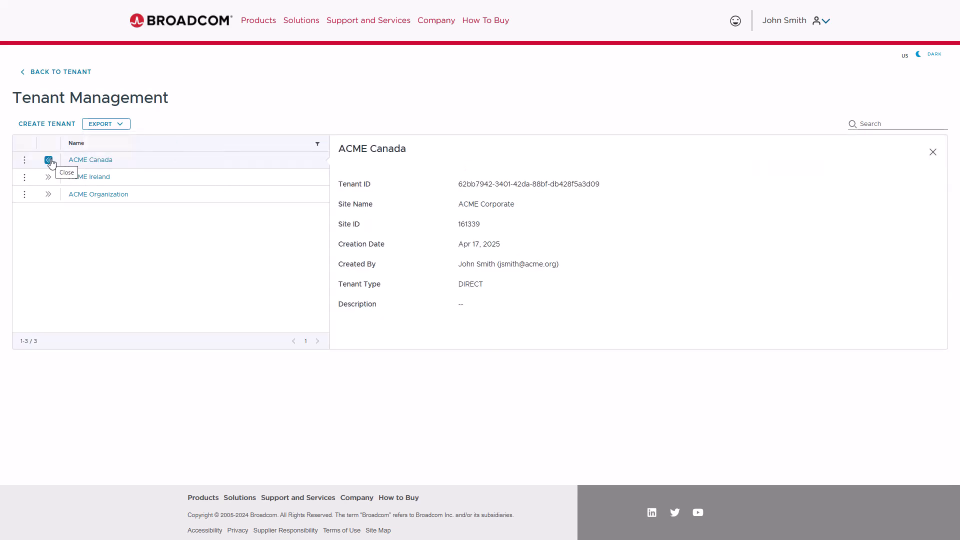
left_click(49, 161)
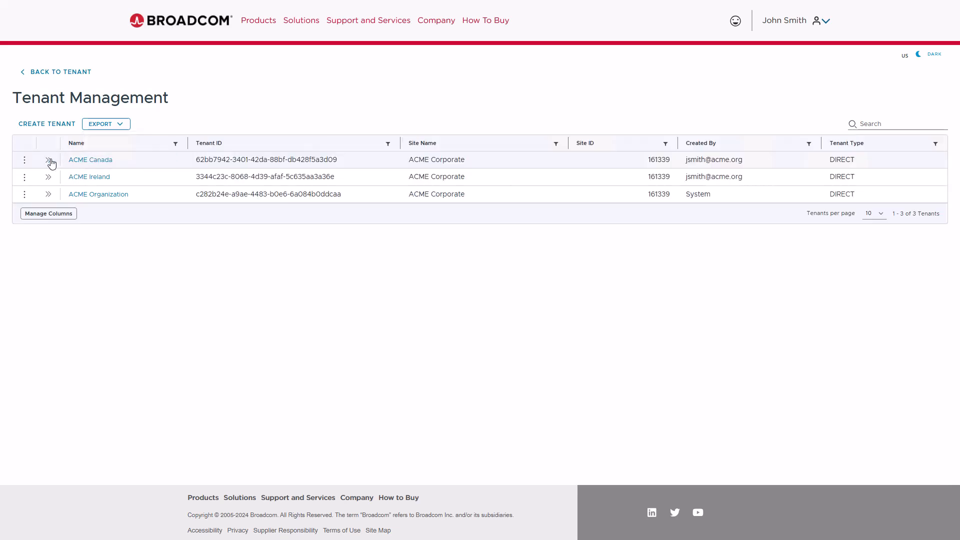
left_click(89, 161)
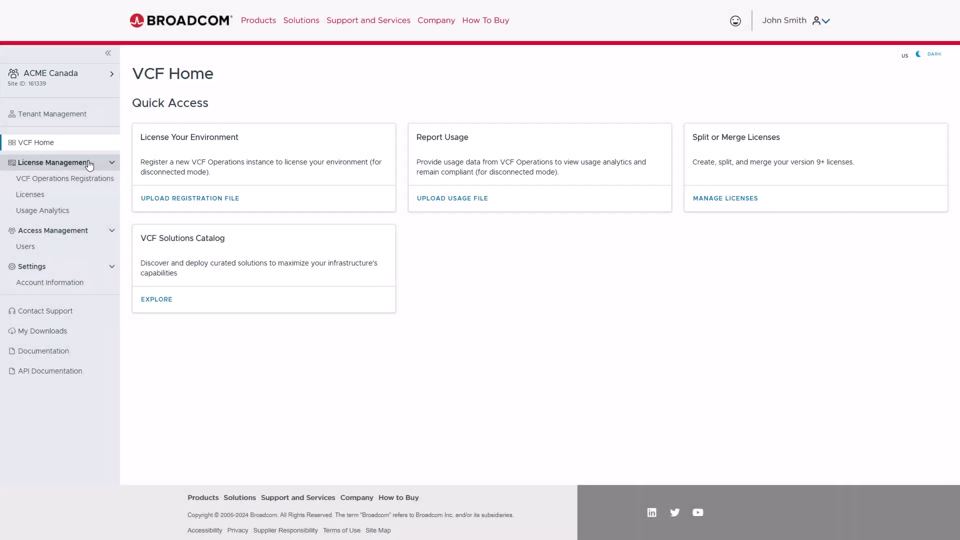
View ACME Canada's users, check the Tenant Admin's details, and choose Revoke All Roles for them
left_click(76, 252)
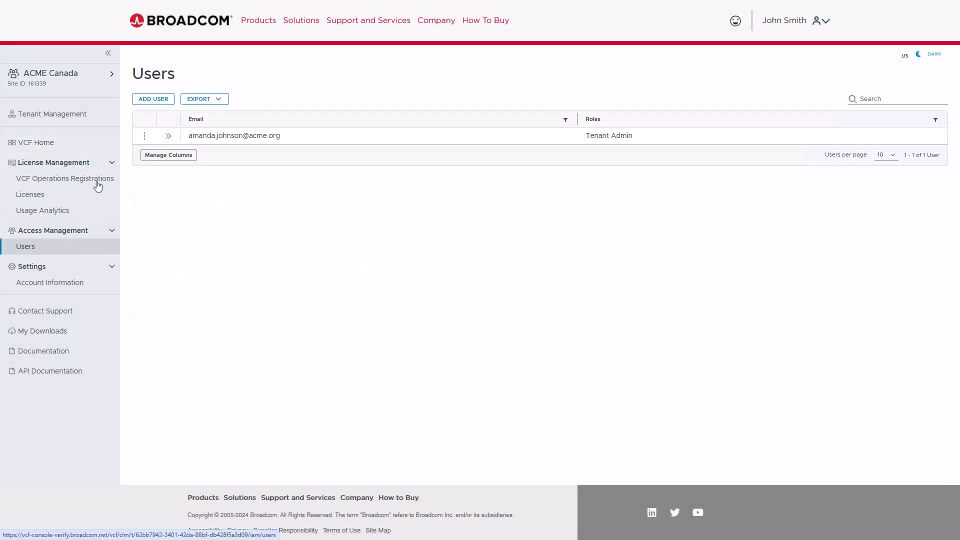
left_click(168, 137)
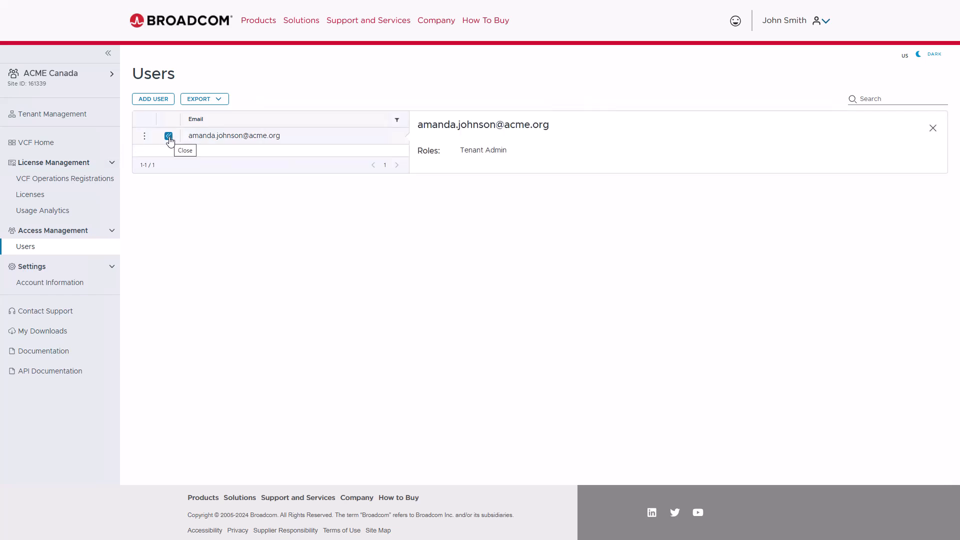
left_click(168, 136)
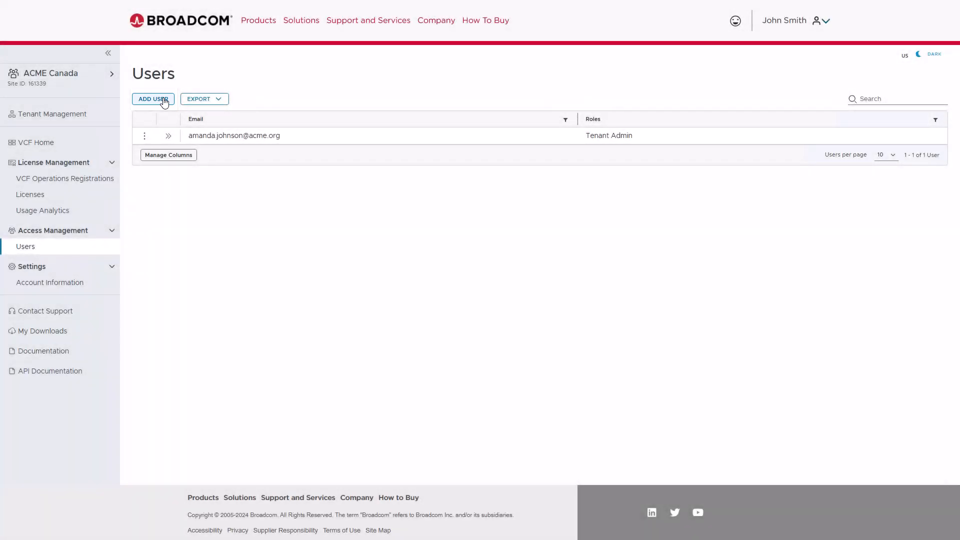
left_click(145, 138)
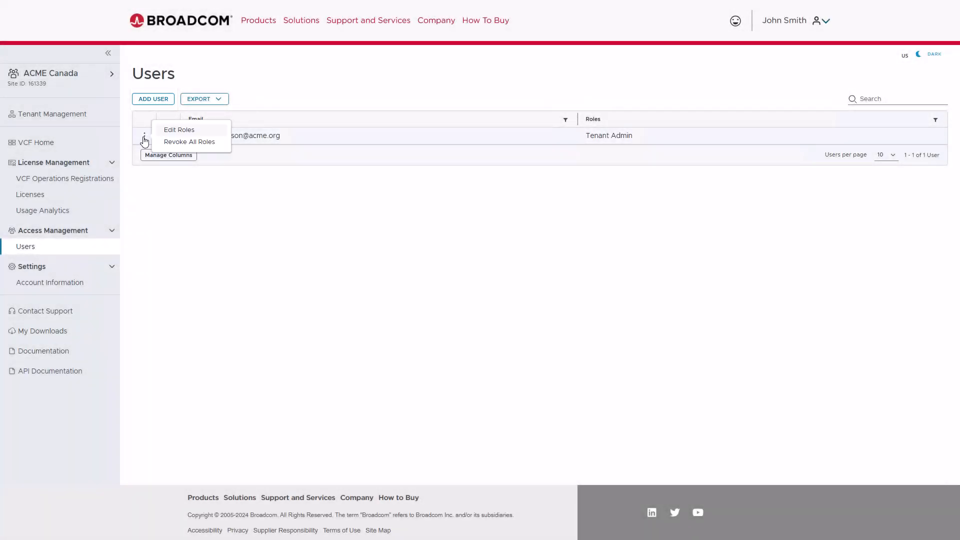
left_click(219, 142)
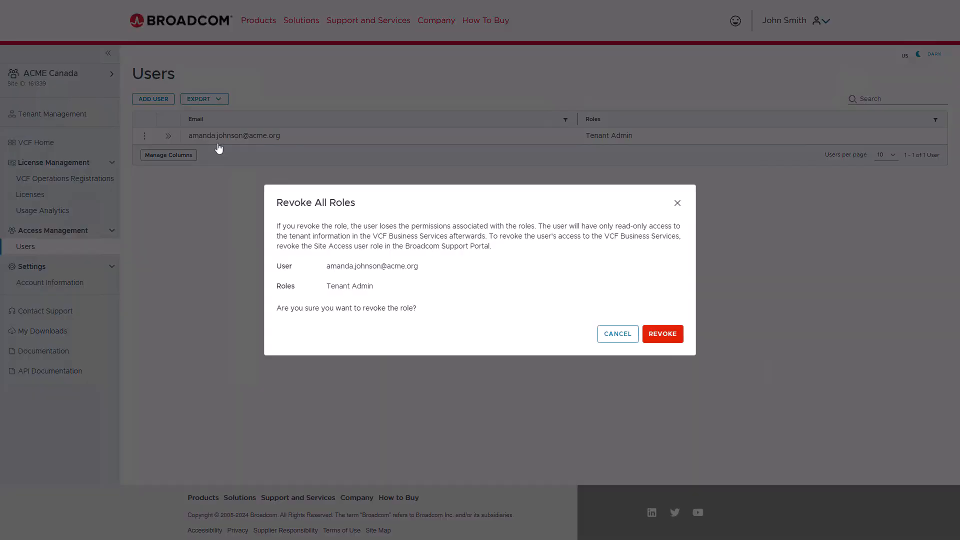
Cancel the role revocation and switch the active tenant to ACME Organization
left_click(619, 334)
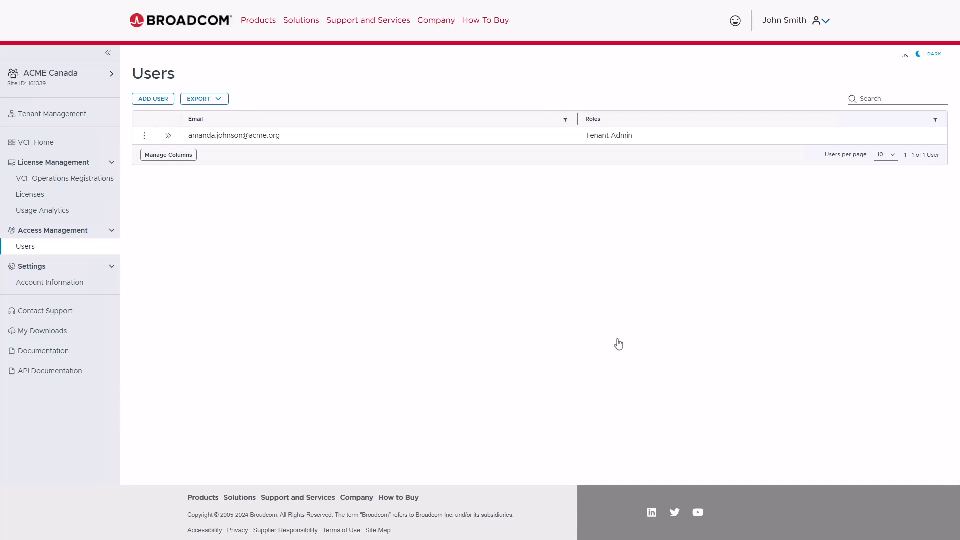
left_click(110, 77)
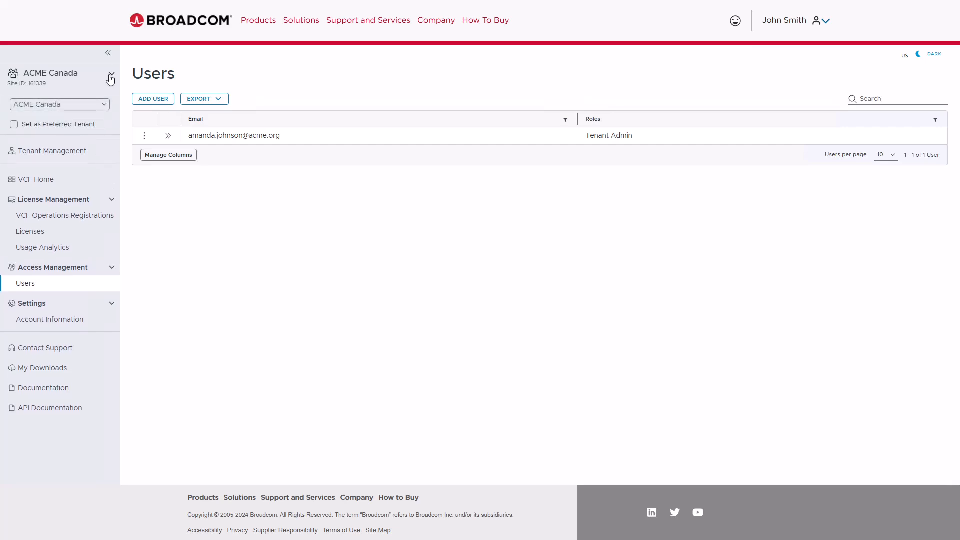
left_click(105, 106)
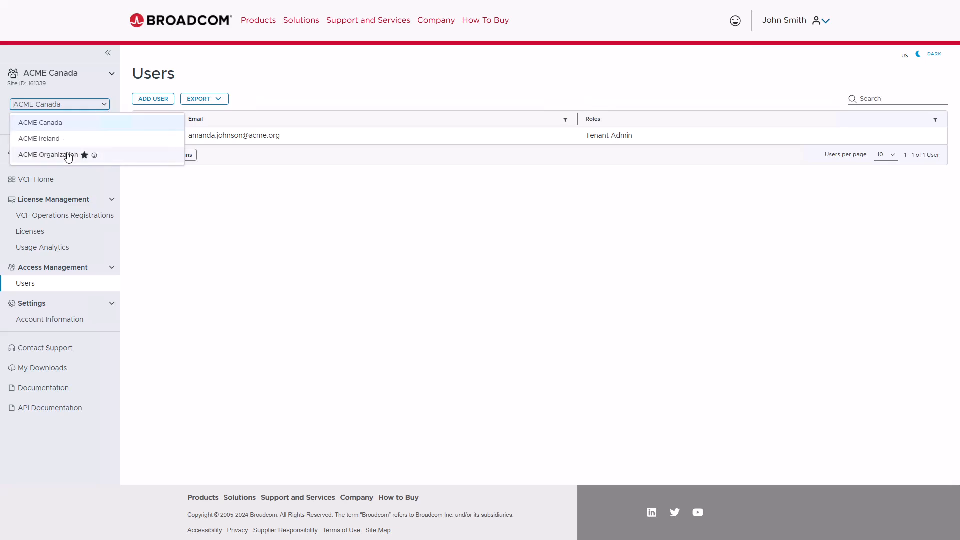
left_click(69, 156)
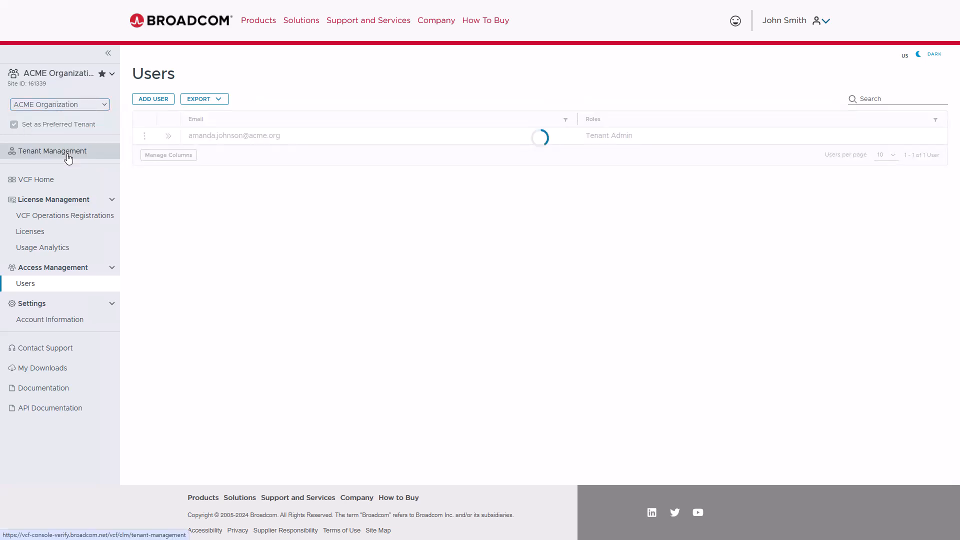